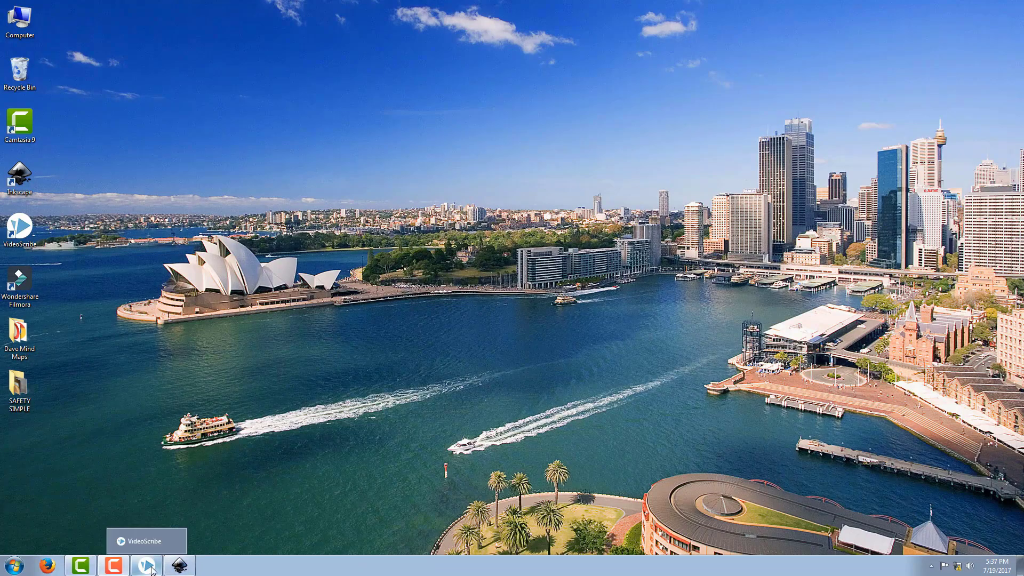
- Restore the VideoScribe window from the taskbar to show the blank project canvas
{"action": "left_click", "coordinate": [152, 569]}
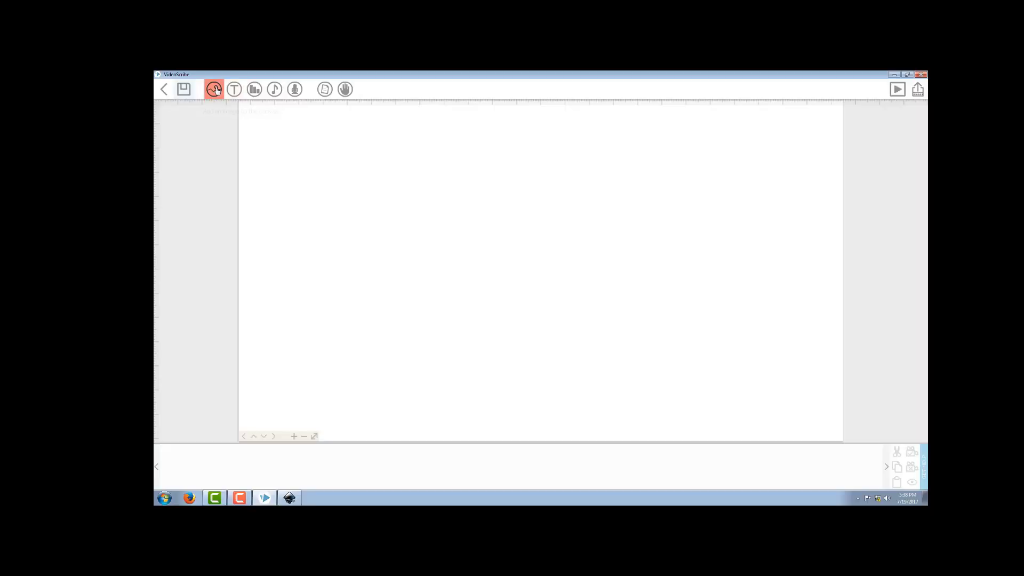
- Import 122675684_monitor3.png from the computer as an unconverted original image element
{"action": "left_click", "coordinate": [81, 25]}
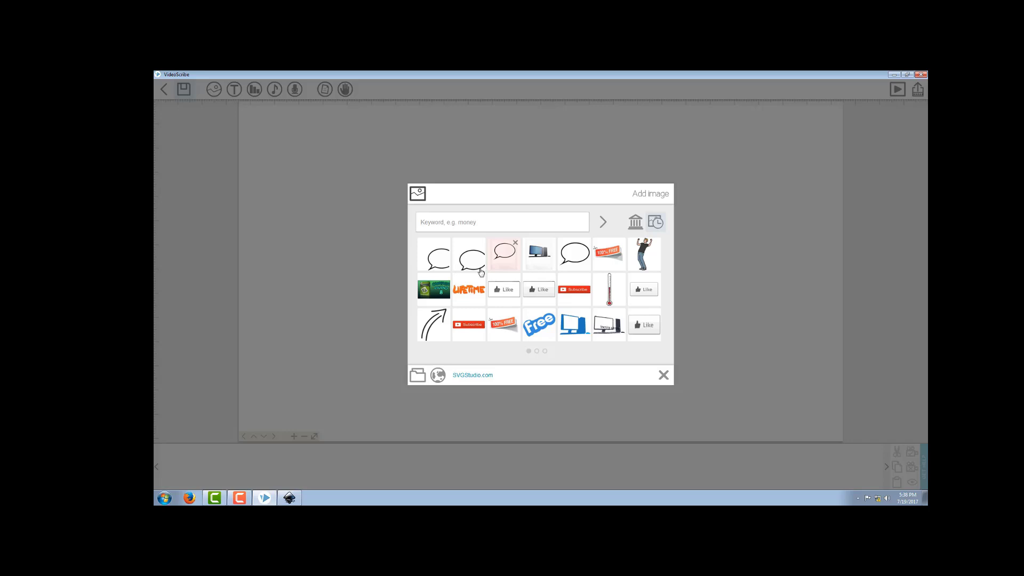
{"action": "left_click", "coordinate": [419, 375]}
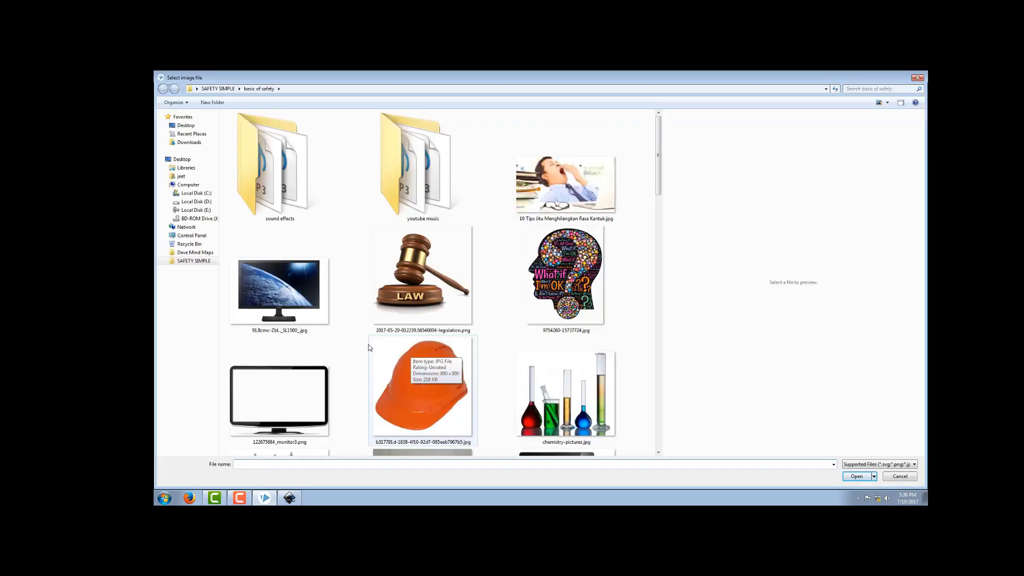
{"action": "left_click", "coordinate": [293, 390]}
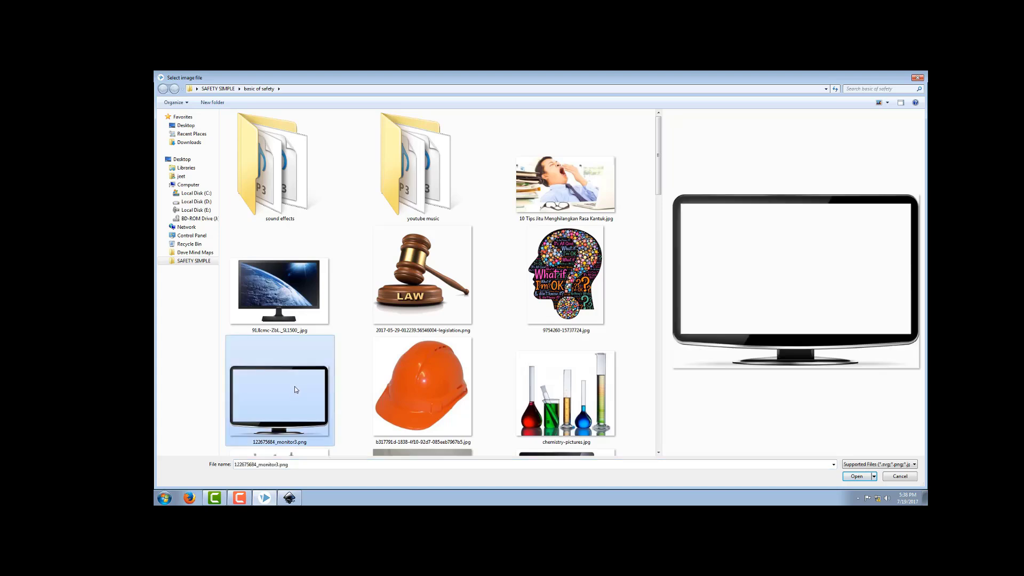
{"action": "left_click", "coordinate": [858, 477]}
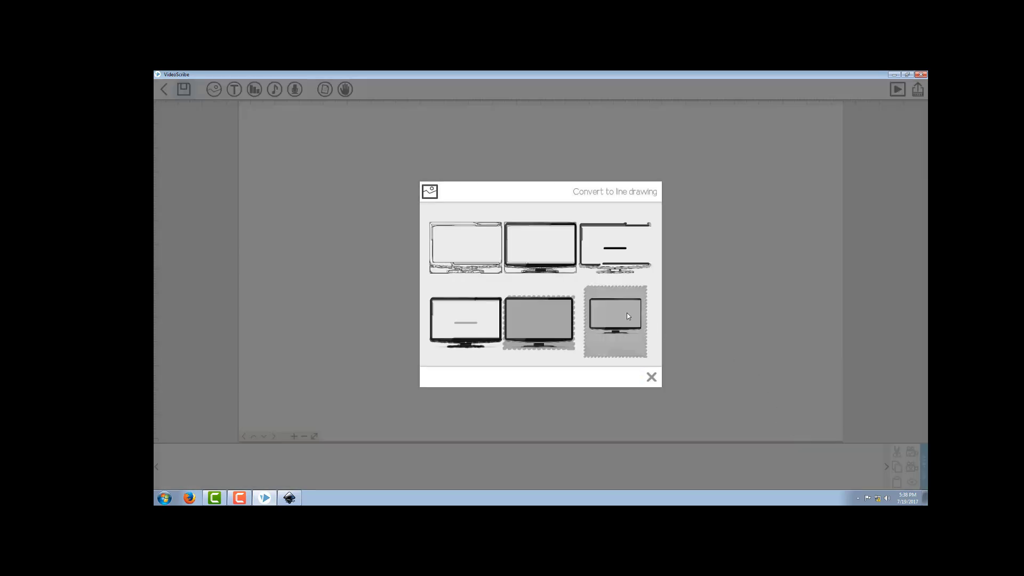
{"action": "left_click", "coordinate": [619, 315]}
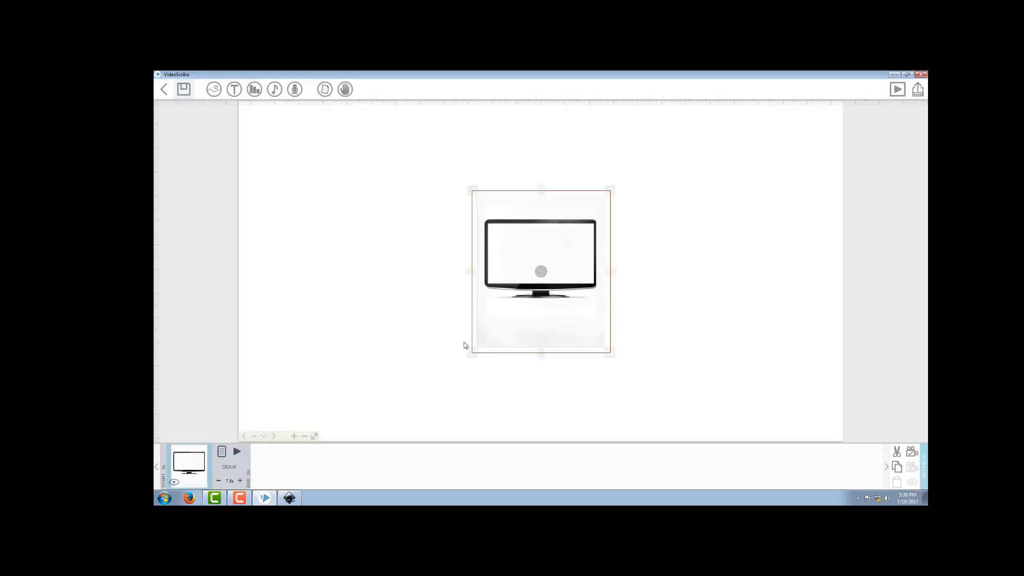
- Raise the monitor's draw time to 9.0s and preview it being hand-drawn
{"action": "left_click", "coordinate": [240, 482]}
{"action": "left_click", "coordinate": [239, 482]}
{"action": "left_click", "coordinate": [237, 453]}
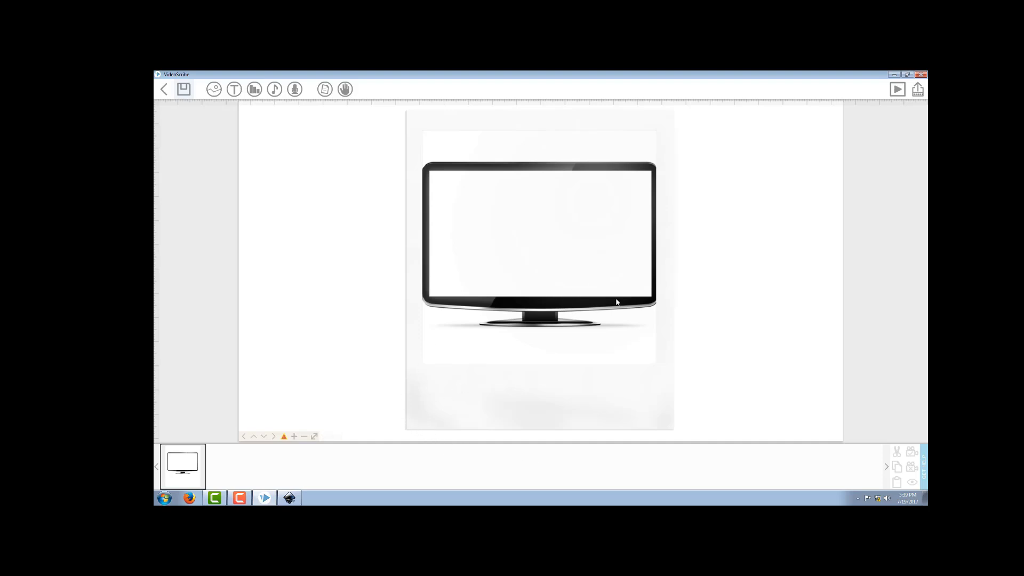
- Switch from VideoScribe to Inkscape and browse the import dialog into the 'basic of safety' folder
{"action": "left_click", "coordinate": [894, 75]}
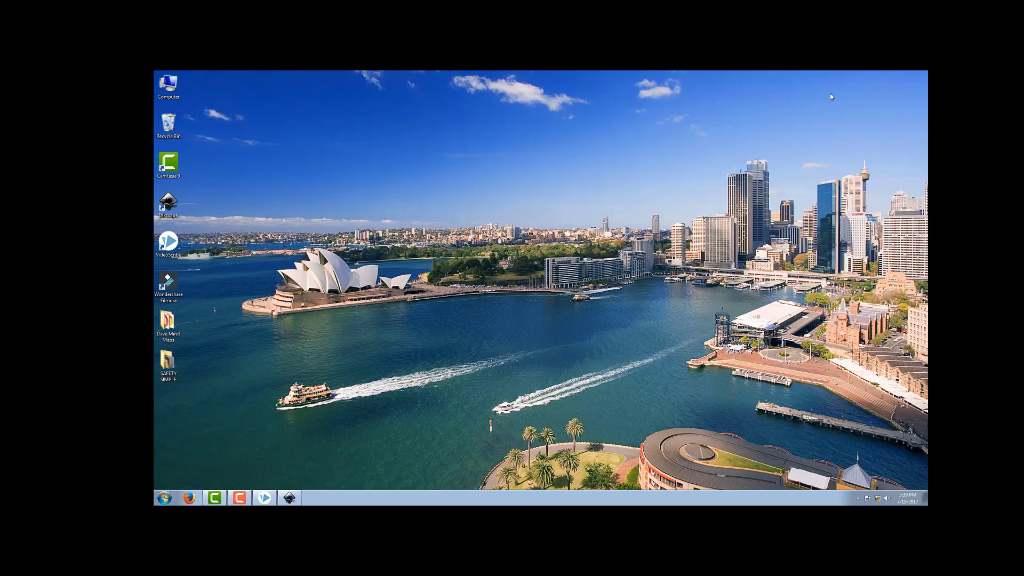
{"action": "left_click", "coordinate": [291, 499]}
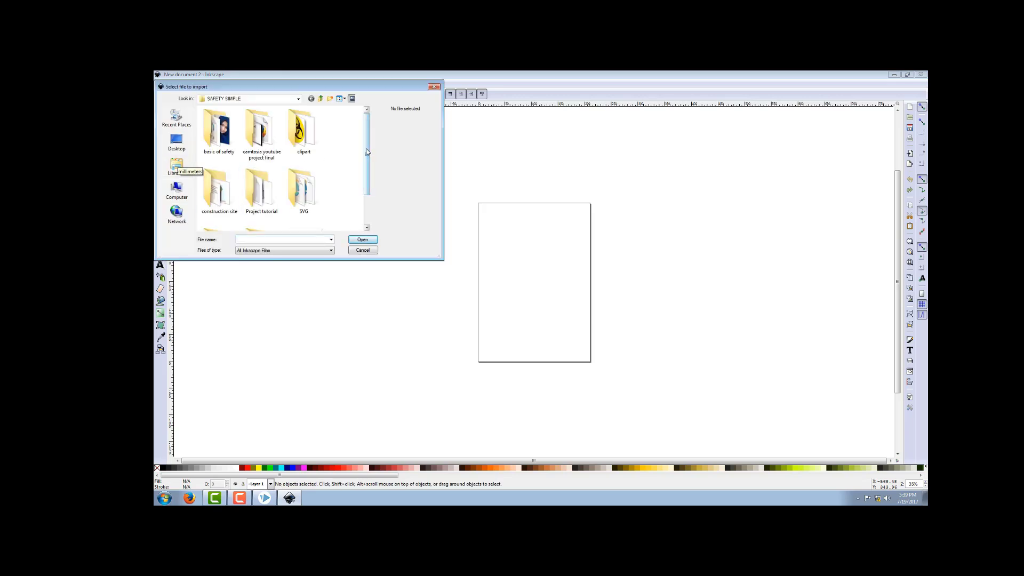
{"action": "left_click_drag", "start_coordinate": [367, 152], "coordinate": [367, 183]}
{"action": "scroll", "coordinate": [366, 191], "scroll_direction": "up", "scroll_amount": 3}
{"action": "double_click", "coordinate": [220, 141]}
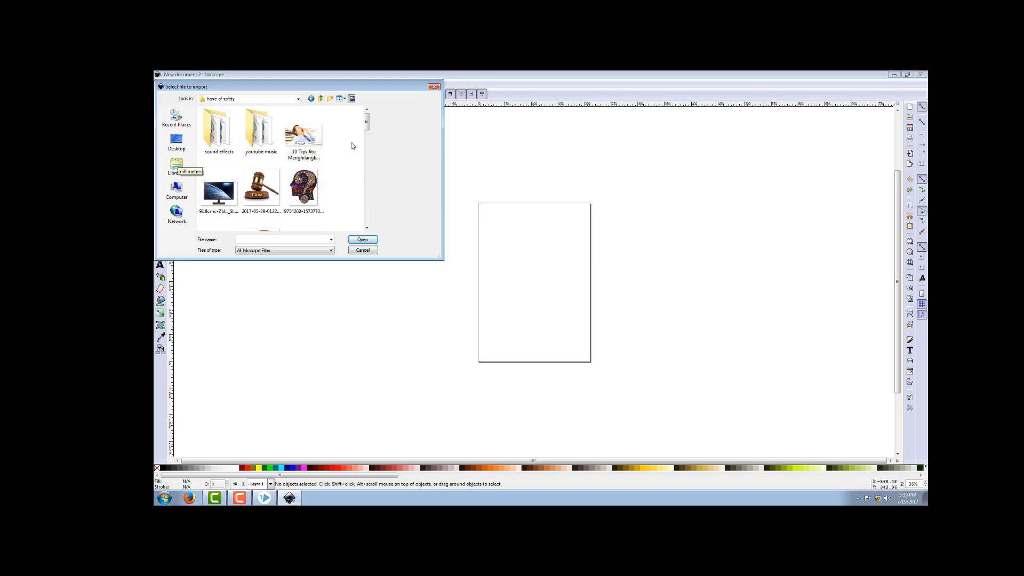
{"action": "left_click", "coordinate": [367, 228]}
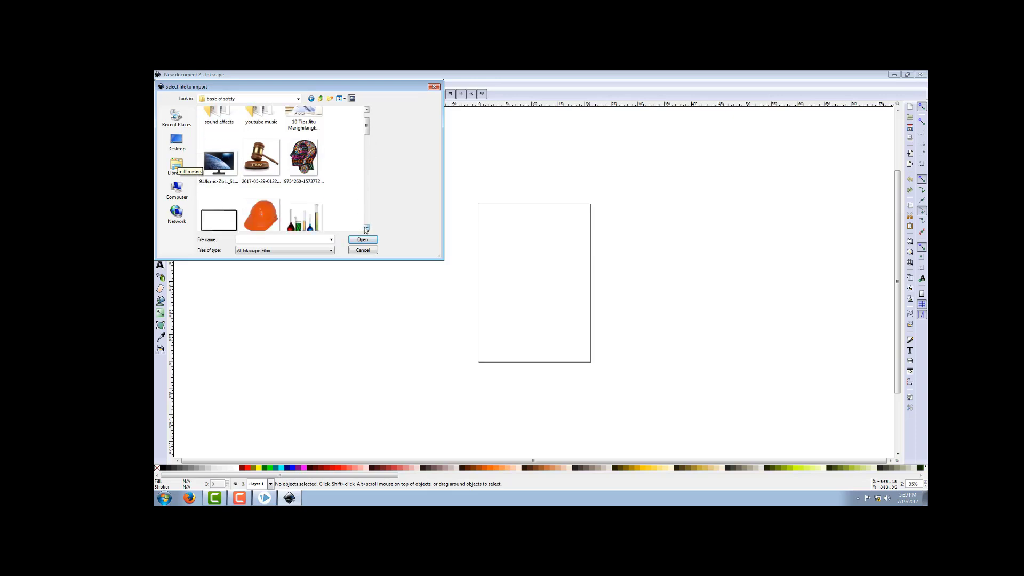
{"action": "left_click", "coordinate": [366, 229]}
- Import 122675684_monitor3.png as a linked image and select it on the page
{"action": "left_click", "coordinate": [218, 191]}
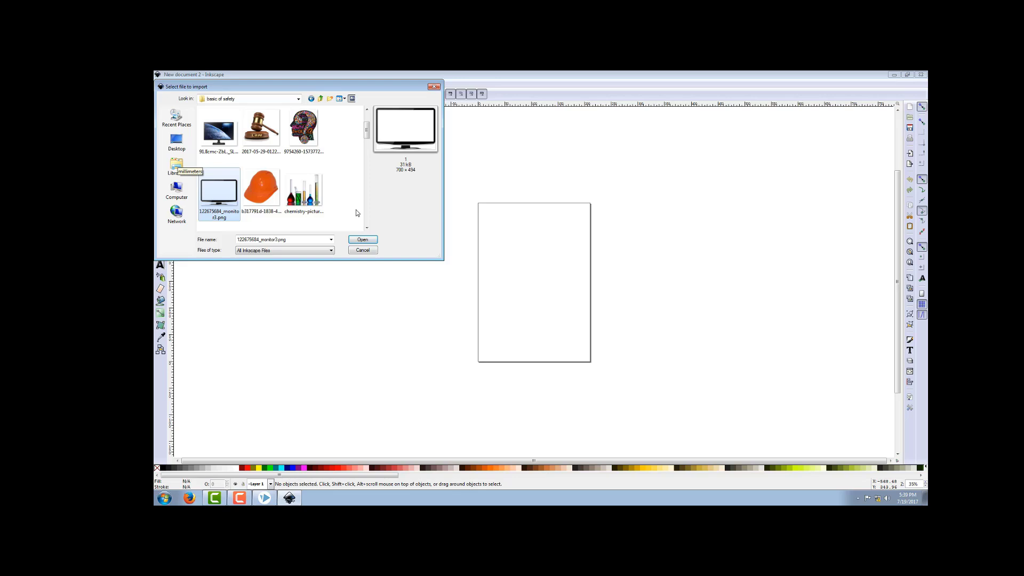
{"action": "left_click", "coordinate": [362, 239]}
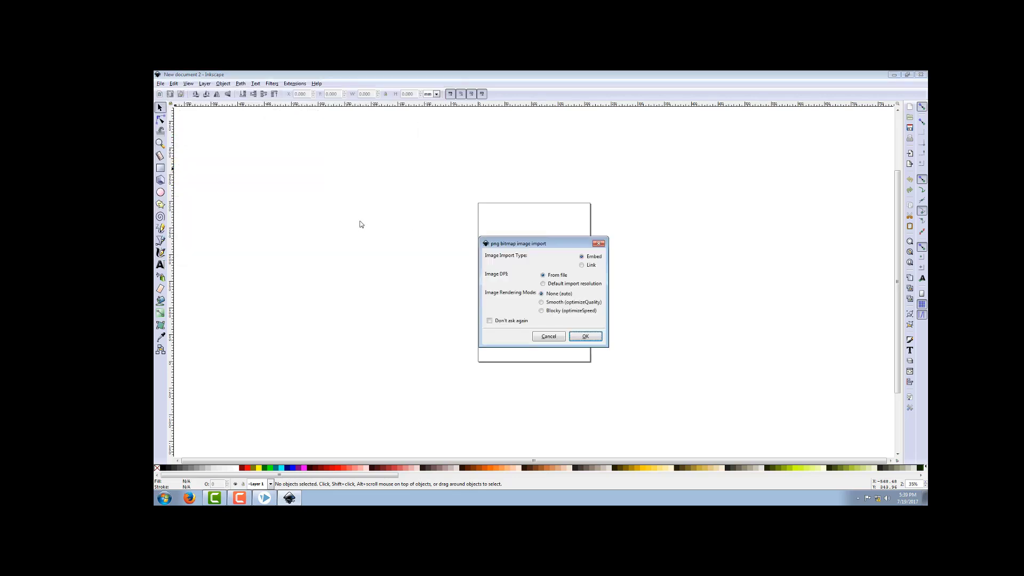
{"action": "left_click", "coordinate": [582, 265]}
{"action": "left_click", "coordinate": [581, 336]}
{"action": "left_click_drag", "start_coordinate": [579, 335], "coordinate": [516, 218]}
{"action": "left_click", "coordinate": [560, 307]}
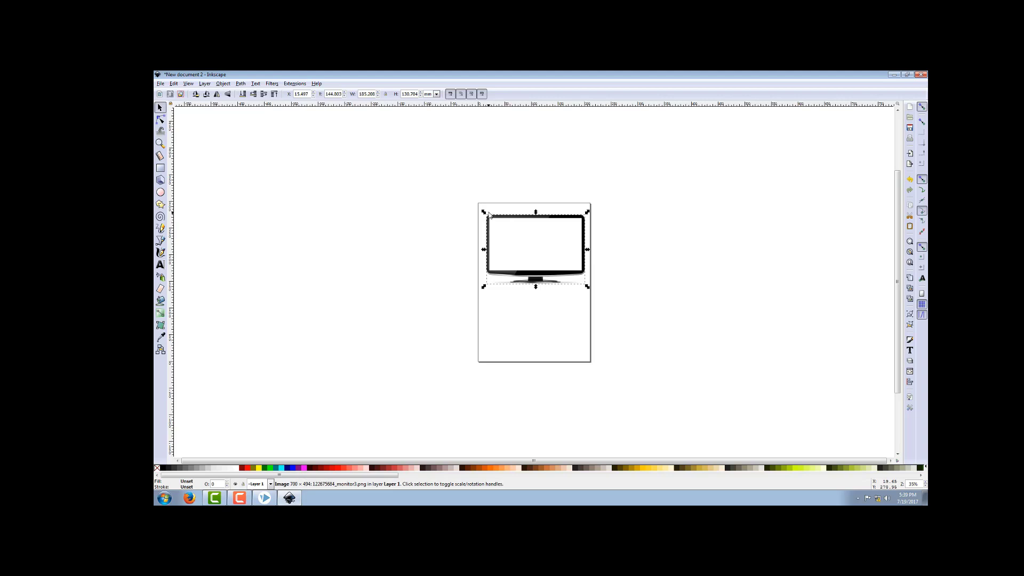
- In Trace Bitmap, choose Colors mode, turn Smooth off and enable Remove background
{"action": "left_click", "coordinate": [241, 84]}
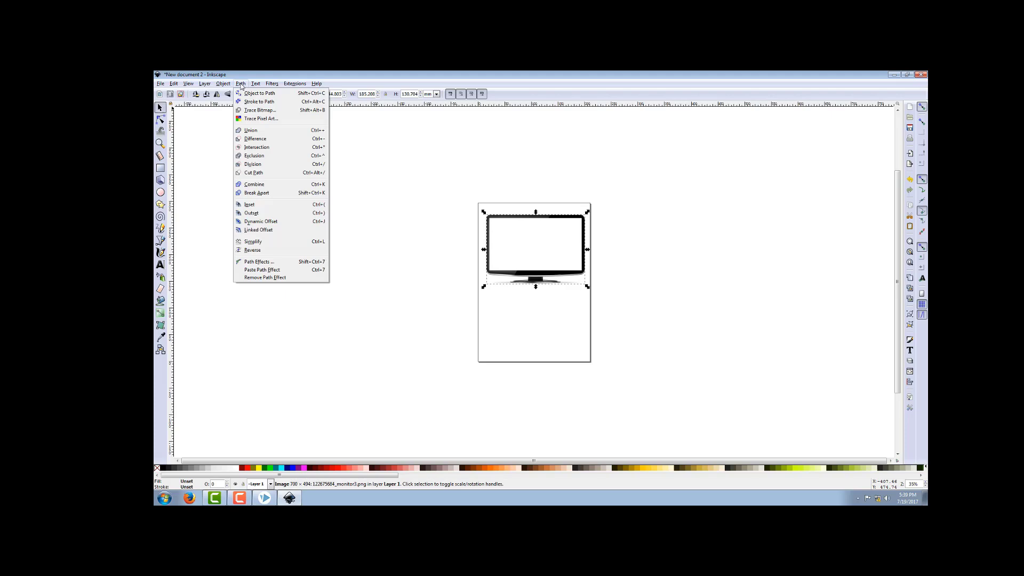
{"action": "left_click", "coordinate": [254, 110]}
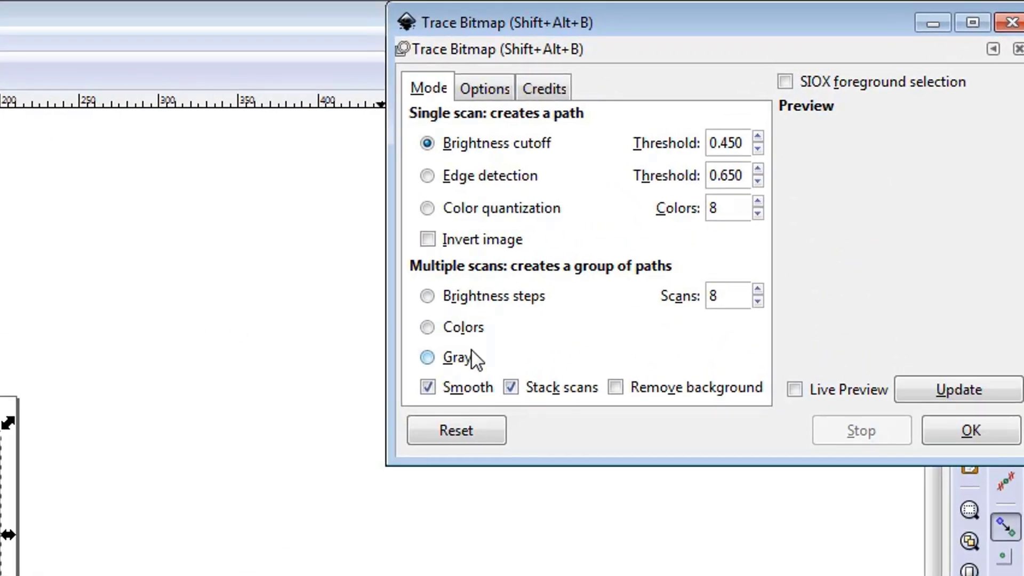
{"action": "left_click", "coordinate": [431, 328]}
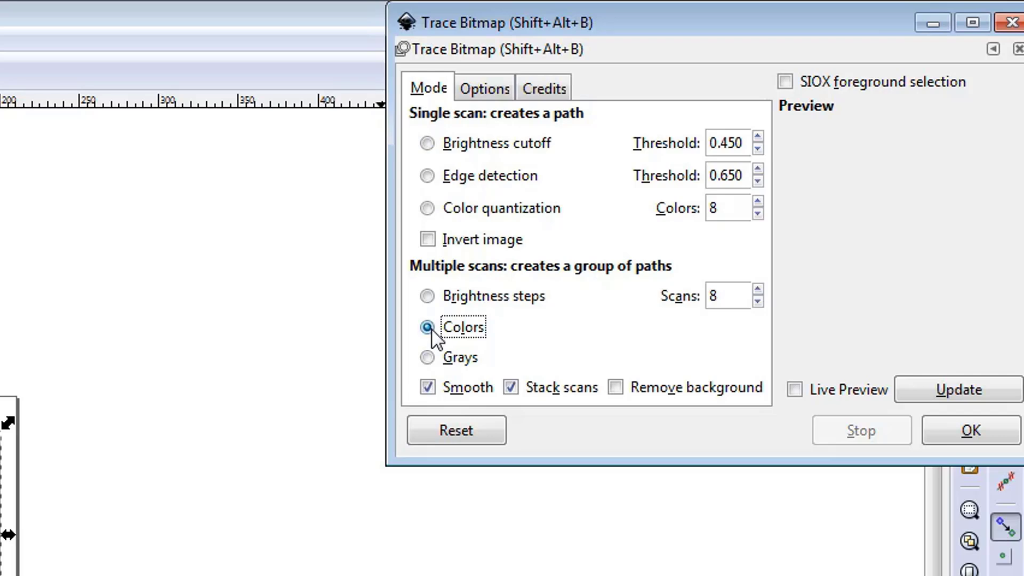
{"action": "left_click", "coordinate": [430, 383]}
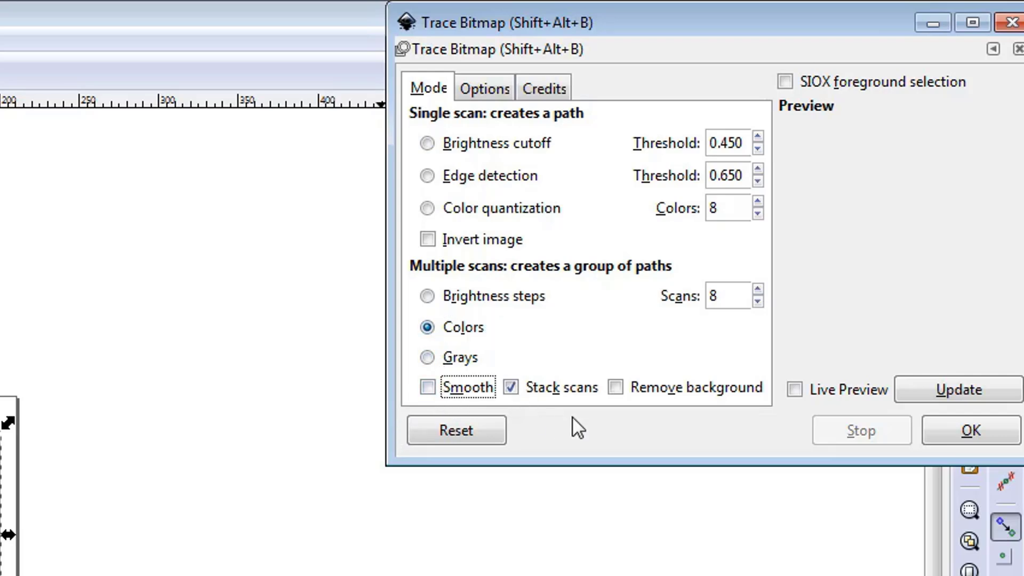
{"action": "left_click", "coordinate": [618, 388]}
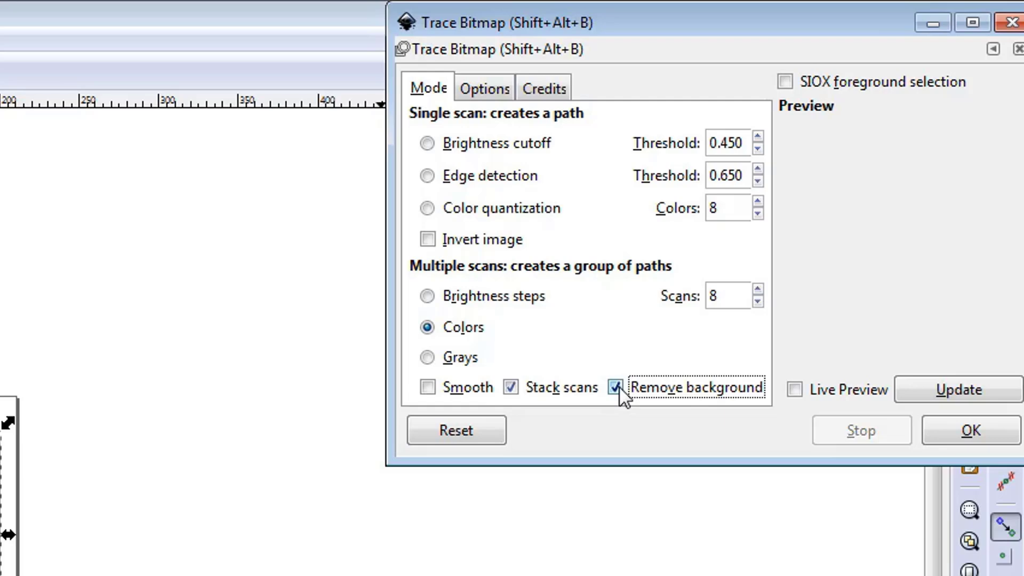
{"action": "left_click", "coordinate": [945, 389]}
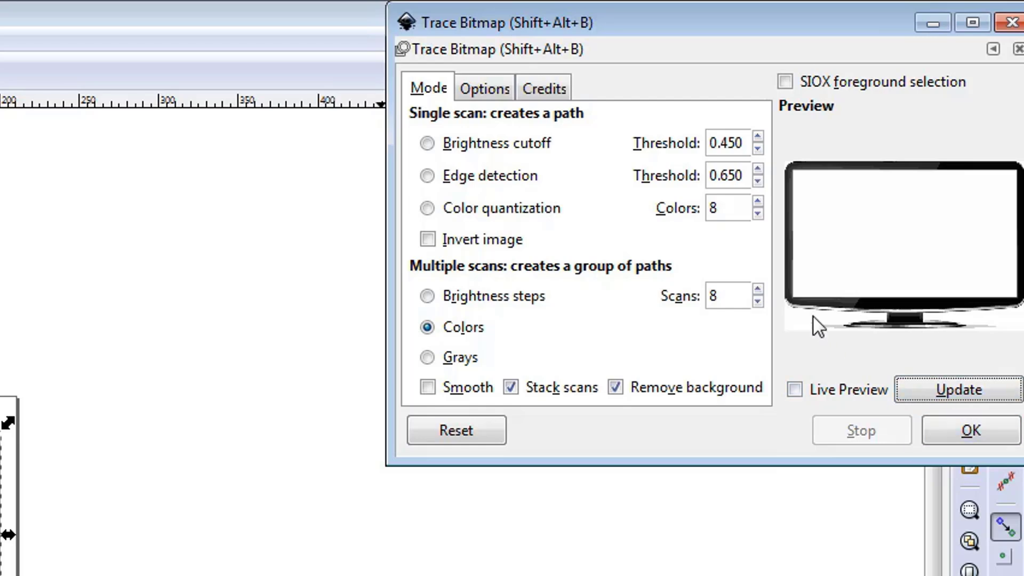
- Raise Scans to 14, update the preview and apply the trace
{"action": "left_click", "coordinate": [758, 292]}
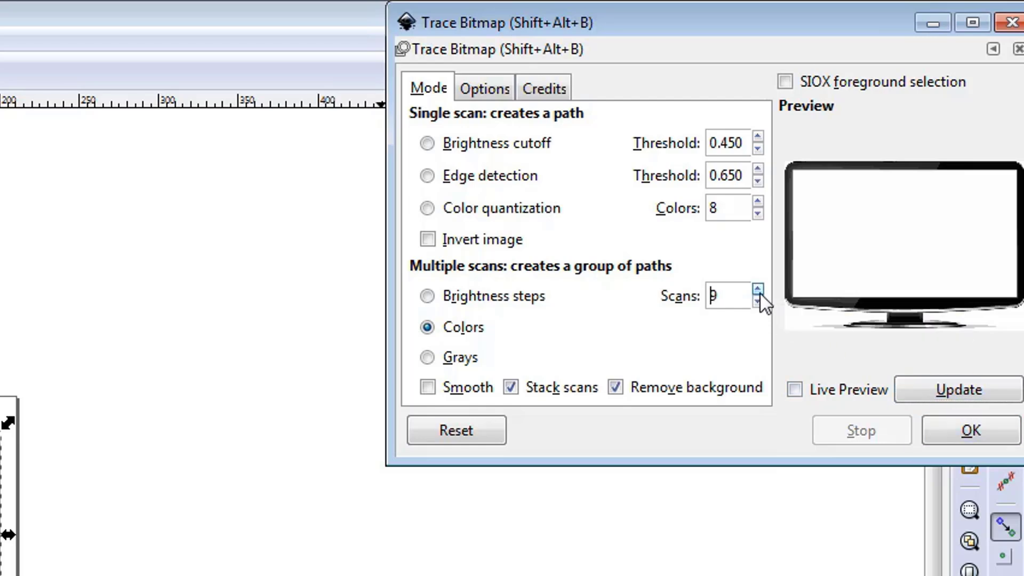
{"action": "left_click", "coordinate": [758, 291]}
{"action": "left_click", "coordinate": [758, 291]}
{"action": "left_click", "coordinate": [758, 291]}
{"action": "left_click", "coordinate": [758, 291]}
{"action": "left_click", "coordinate": [758, 291]}
{"action": "left_click", "coordinate": [974, 398]}
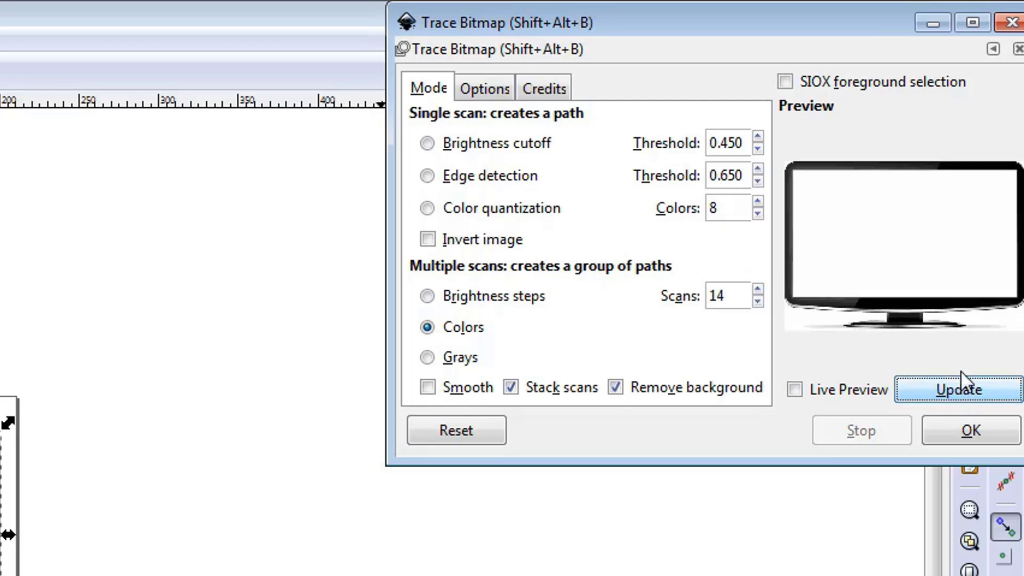
{"action": "left_click", "coordinate": [966, 430]}
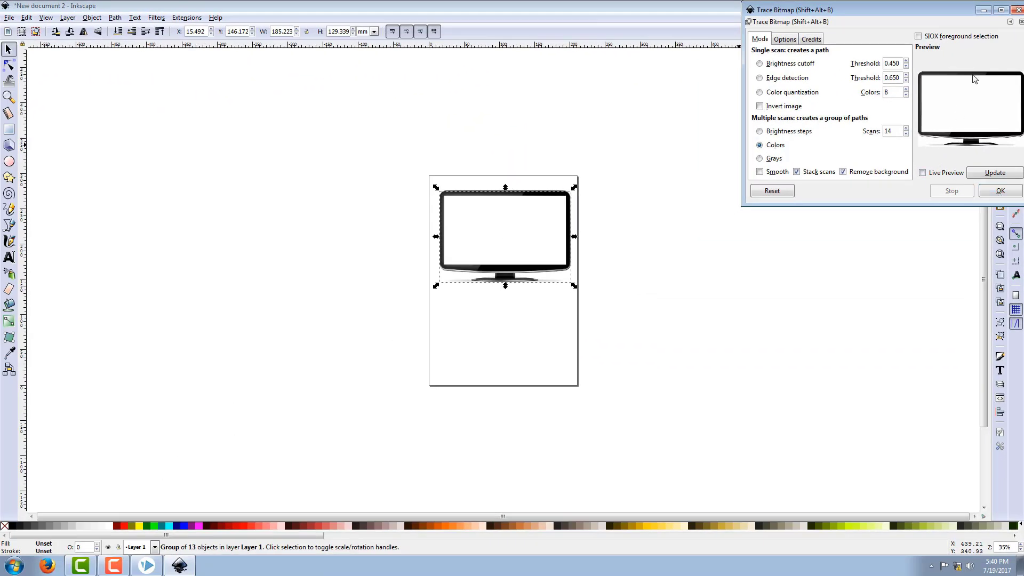
- Close the tracing panel, drag the traced group below the original bitmap, then right-click the bitmap
{"action": "left_click", "coordinate": [1019, 10]}
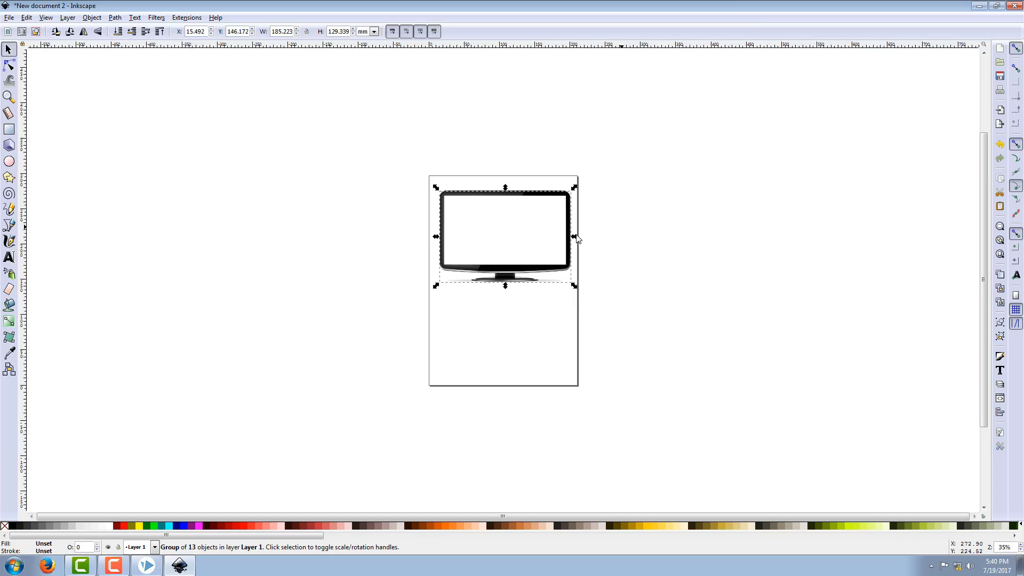
{"action": "left_click_drag", "start_coordinate": [511, 198], "coordinate": [506, 297]}
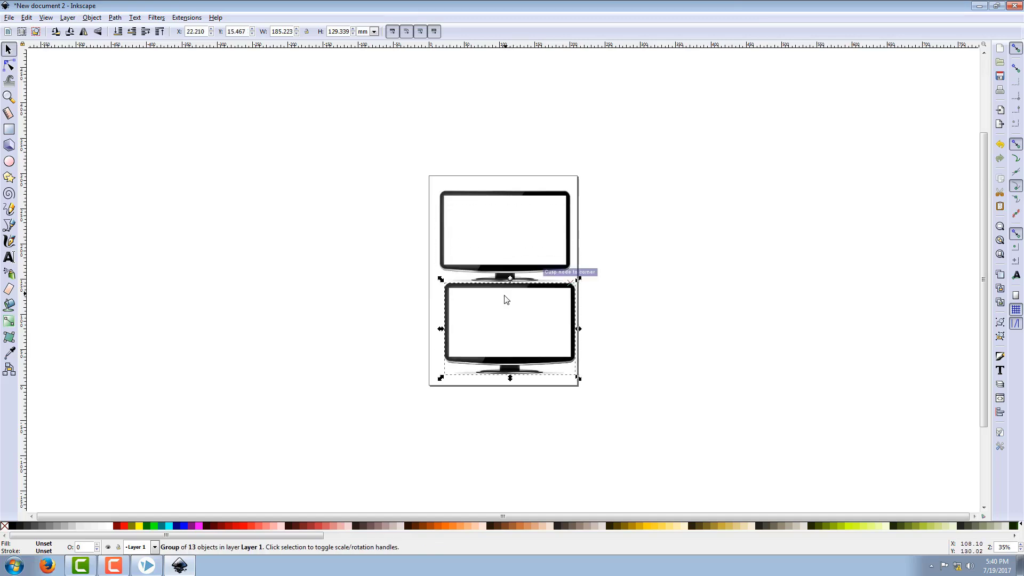
{"action": "left_click", "coordinate": [488, 200]}
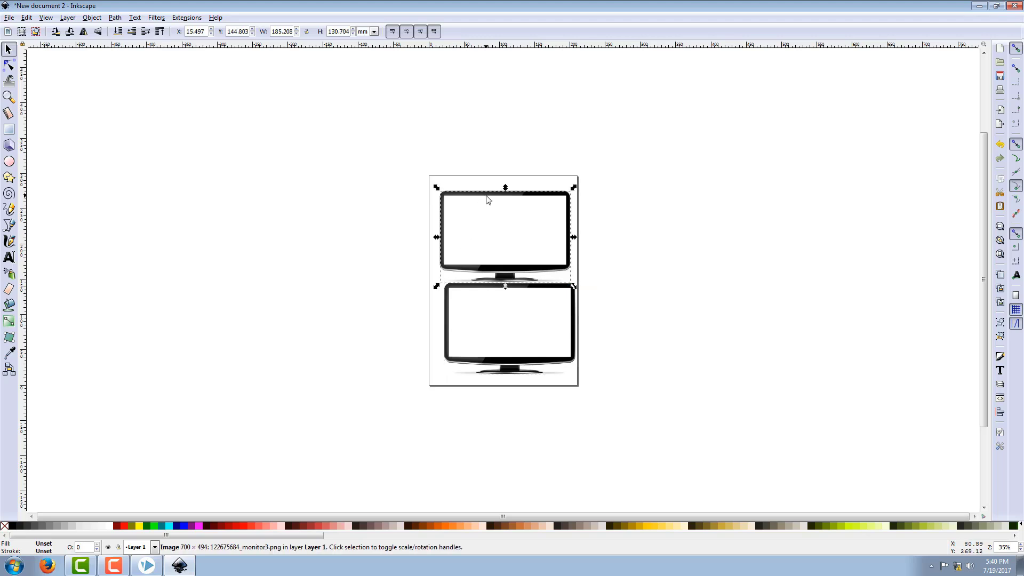
{"action": "right_click", "coordinate": [488, 200]}
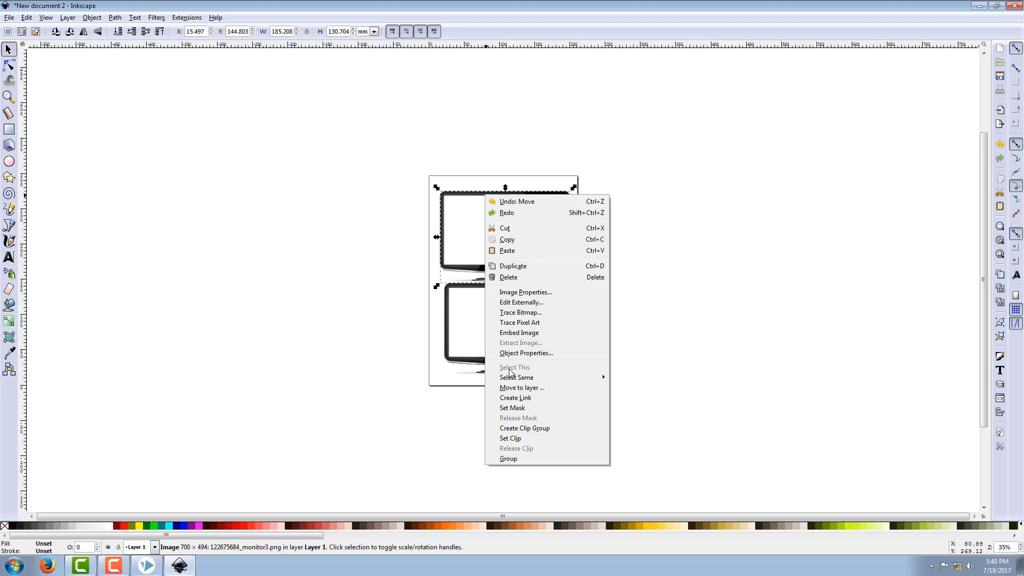
- Delete the PNG bitmap, drag the traced group to the page top, and ungroup it
{"action": "left_click", "coordinate": [511, 278]}
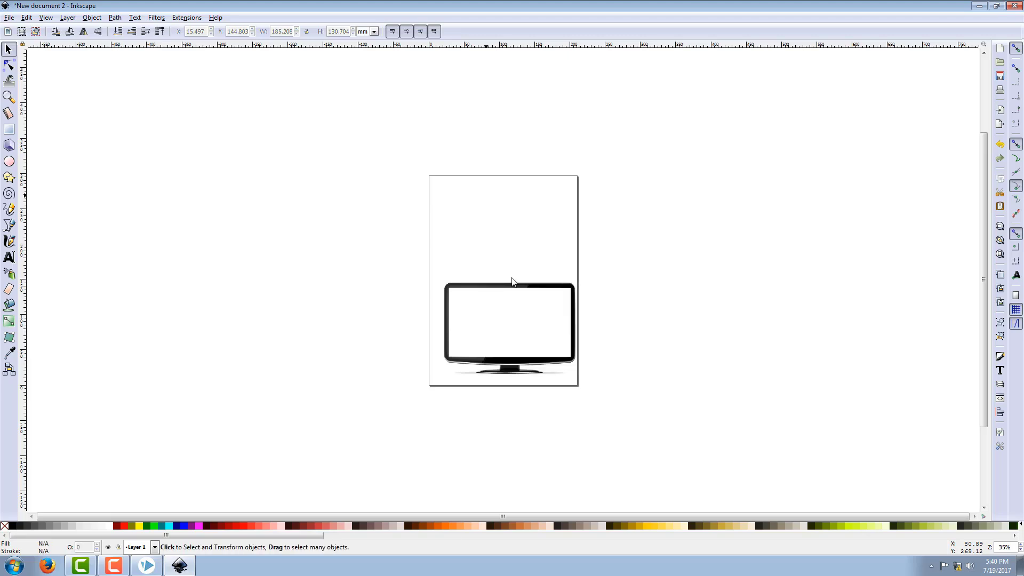
{"action": "left_click_drag", "start_coordinate": [507, 290], "coordinate": [501, 191]}
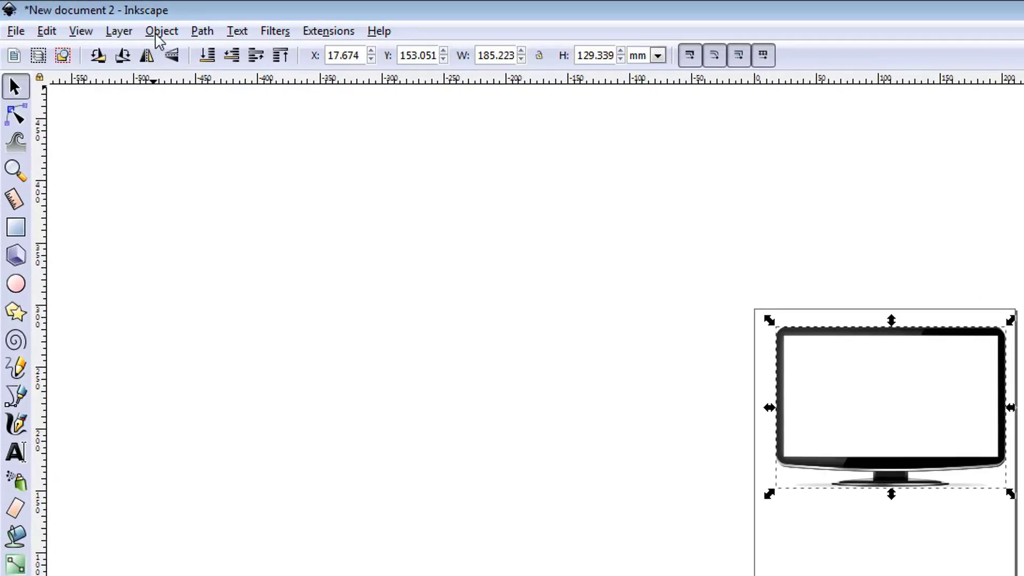
{"action": "left_click", "coordinate": [162, 35]}
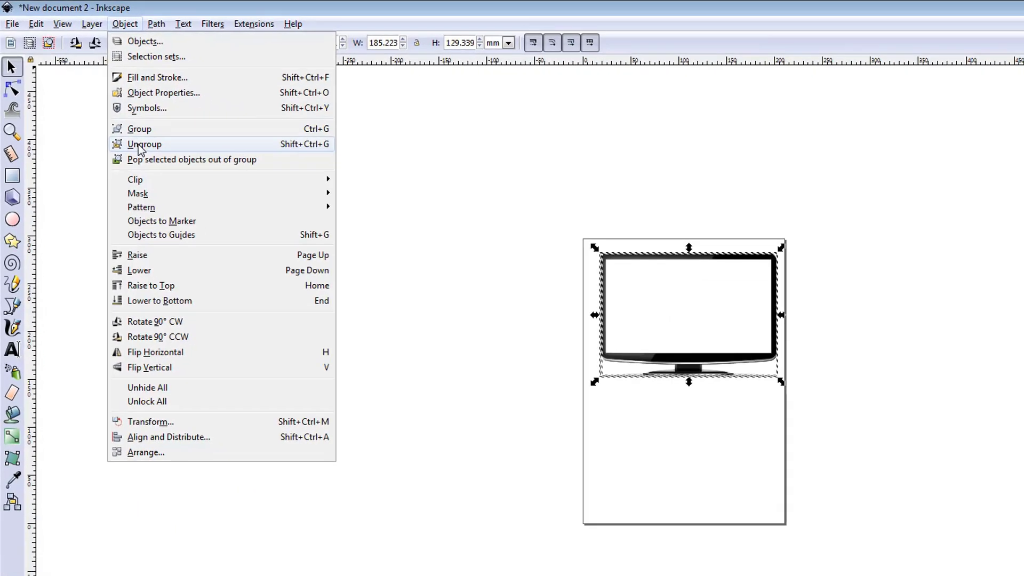
{"action": "left_click", "coordinate": [186, 194]}
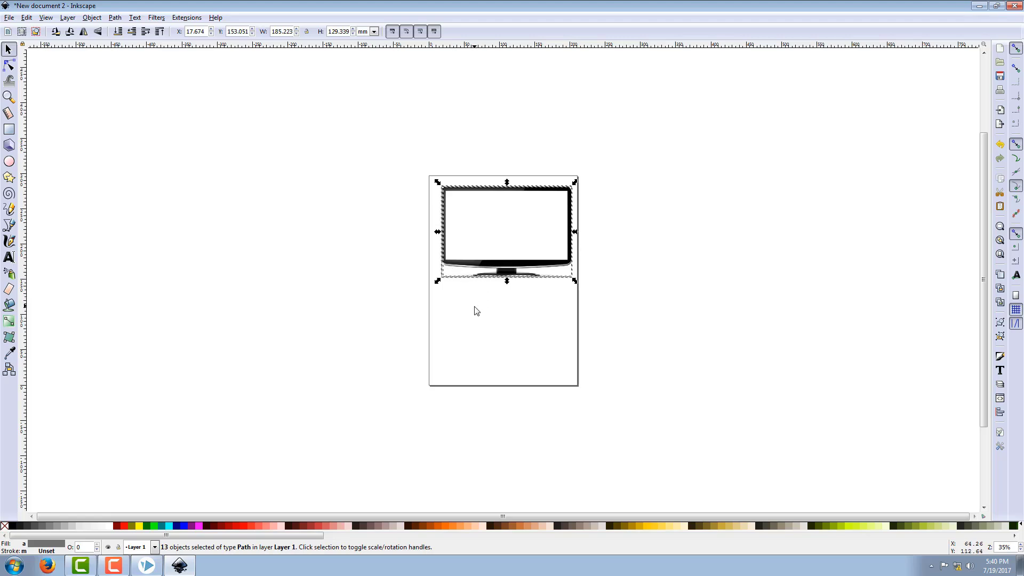
- Save As drawing.svg with the Optimized SVG (*.svg) type, accepting the default output options
{"action": "left_click", "coordinate": [10, 19]}
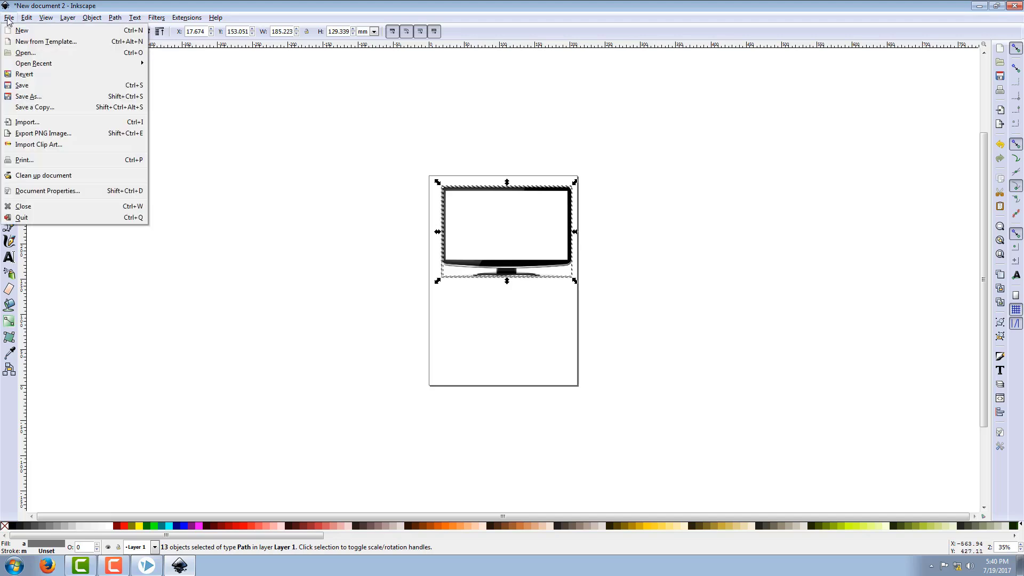
{"action": "left_click", "coordinate": [28, 97]}
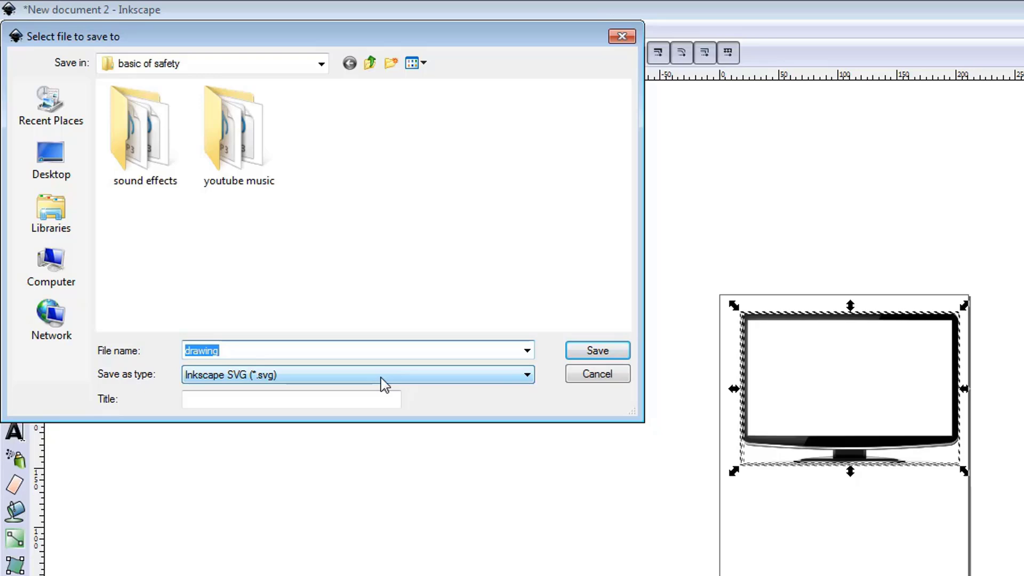
{"action": "left_click", "coordinate": [382, 376]}
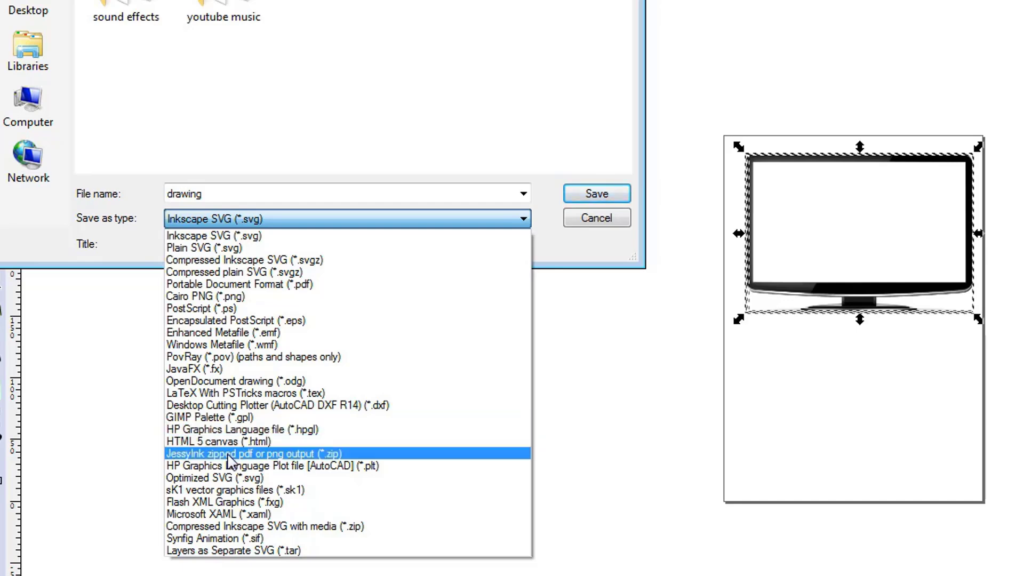
{"action": "left_click", "coordinate": [226, 478]}
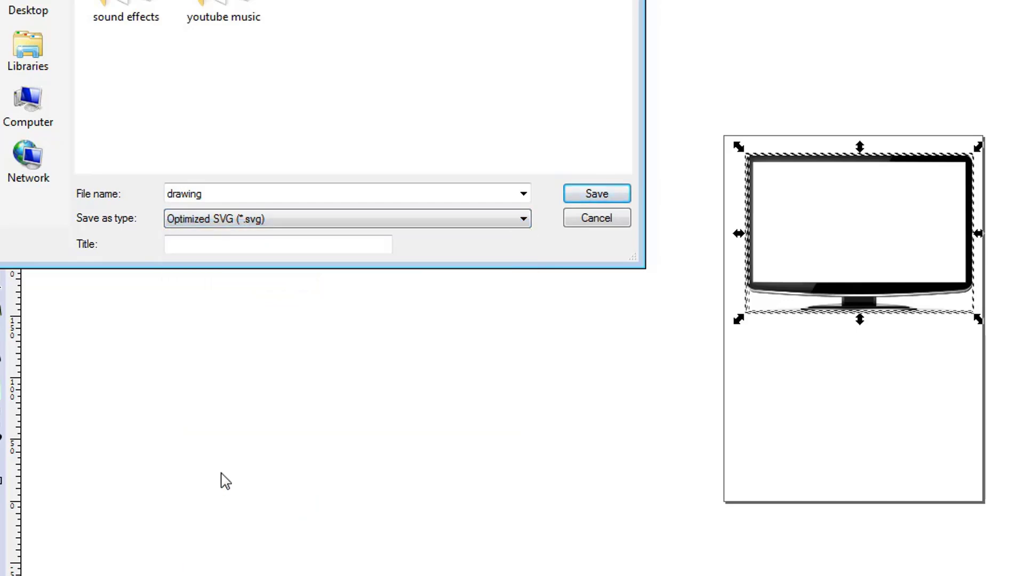
{"action": "left_click", "coordinate": [590, 198]}
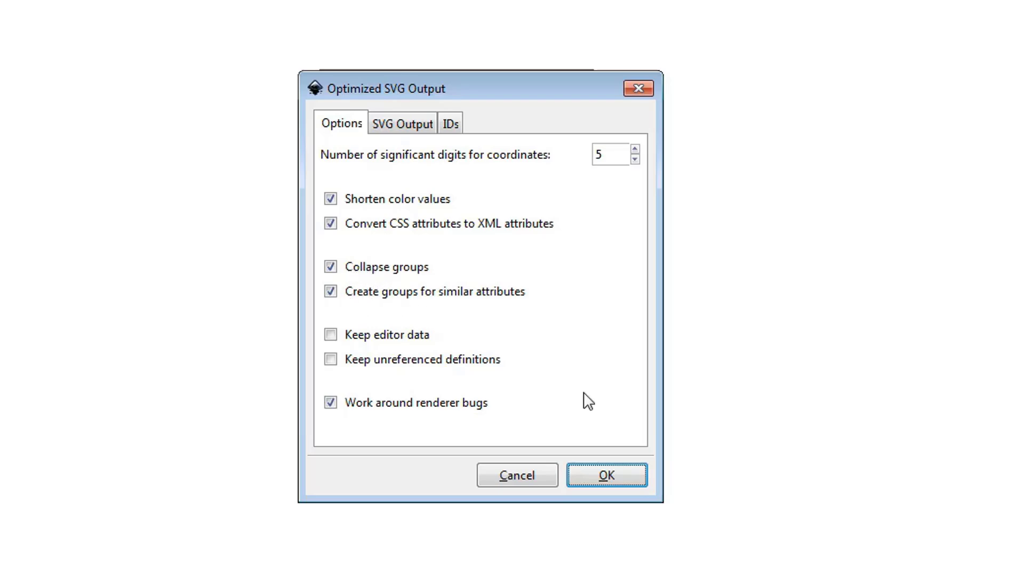
{"action": "left_click", "coordinate": [605, 473]}
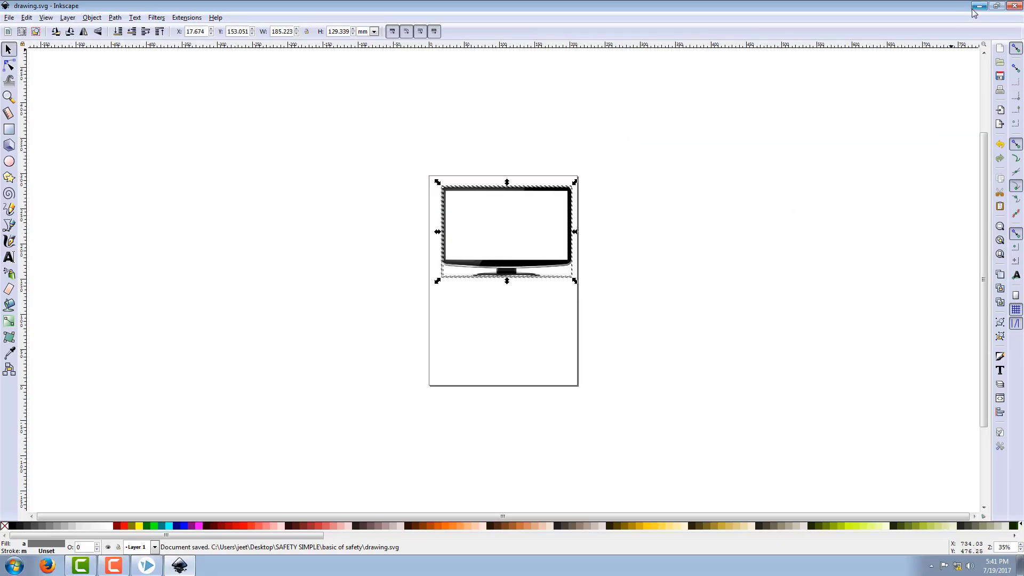
- Back in VideoScribe, move the monitor PNG left, shrink it, and set the camera
{"action": "left_click", "coordinate": [974, 8]}
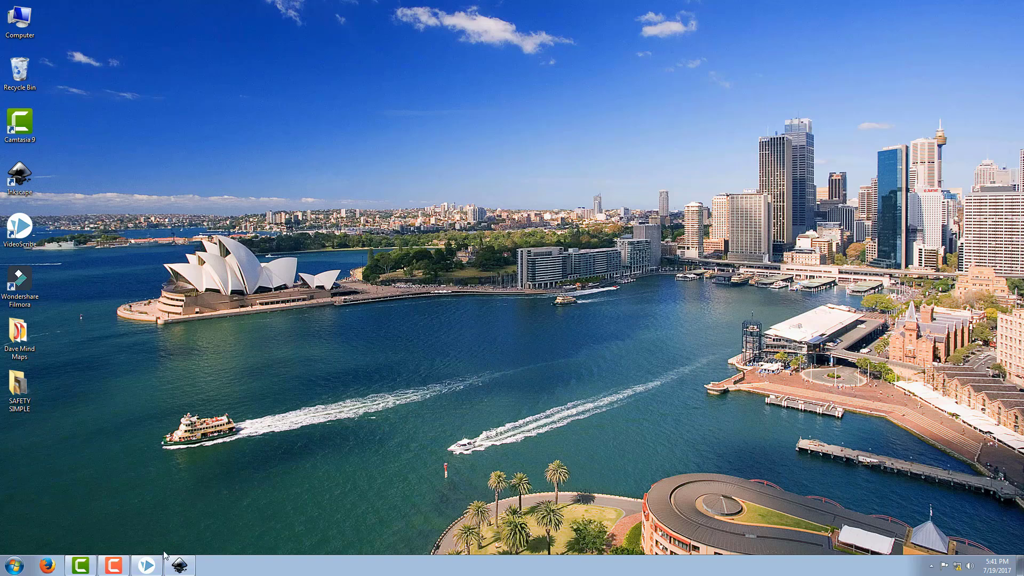
{"action": "left_click", "coordinate": [147, 566]}
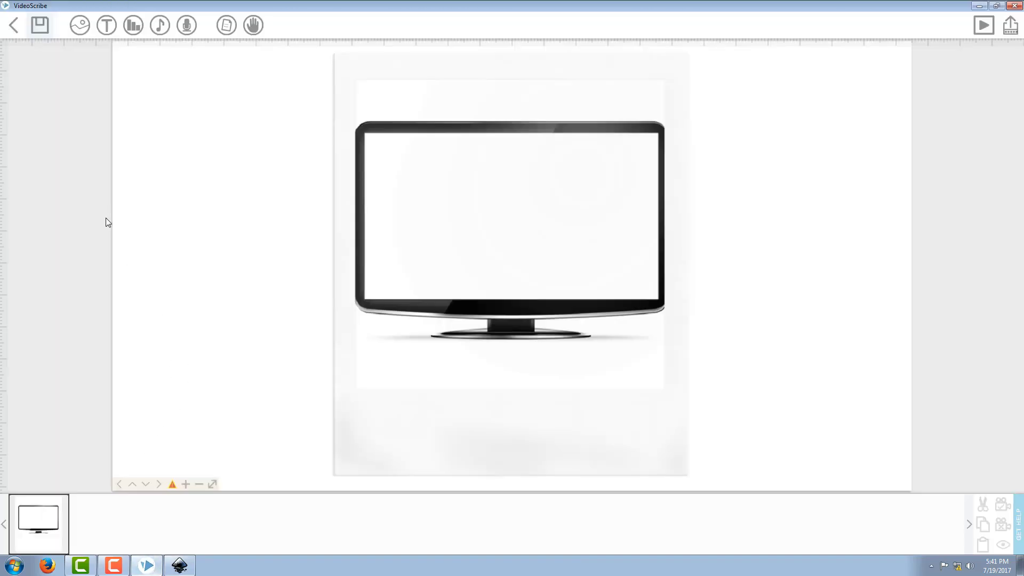
{"action": "left_click_drag", "start_coordinate": [462, 210], "coordinate": [223, 219]}
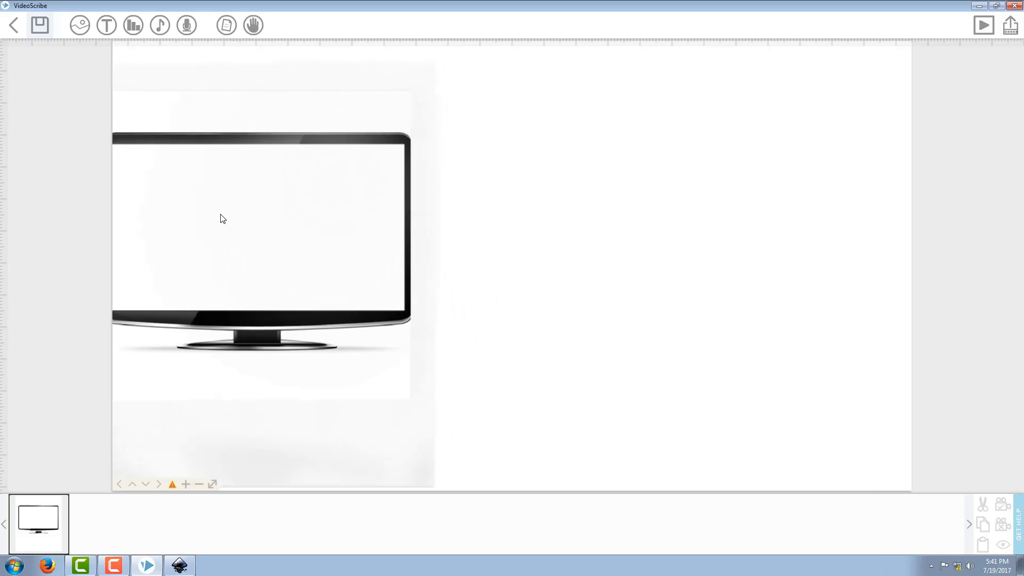
{"action": "left_click", "coordinate": [283, 207]}
{"action": "left_click_drag", "start_coordinate": [448, 55], "coordinate": [382, 160]}
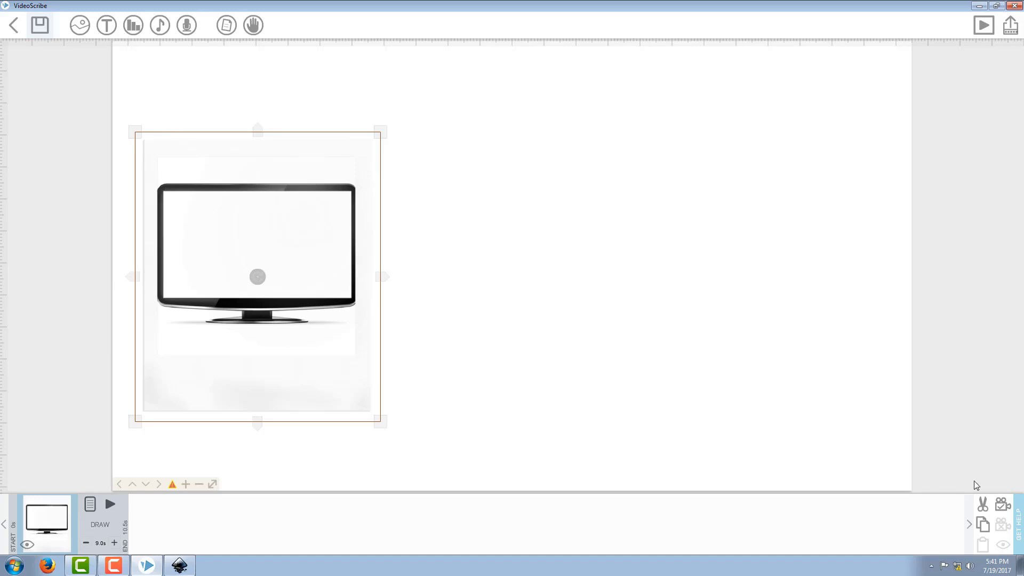
{"action": "left_click", "coordinate": [997, 505]}
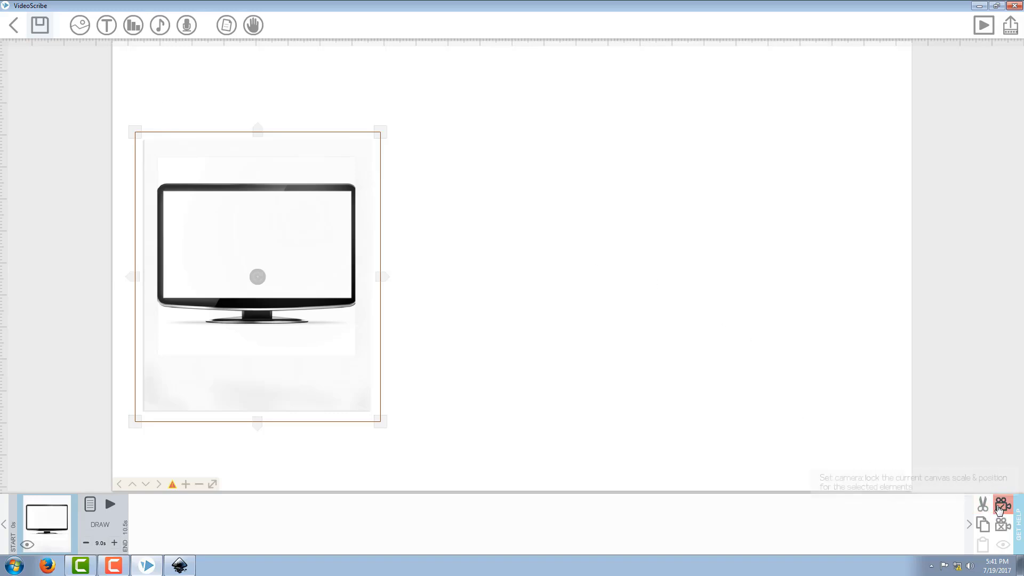
- Add drawing.svg from local files as a new image on the canvas
{"action": "left_click", "coordinate": [76, 30]}
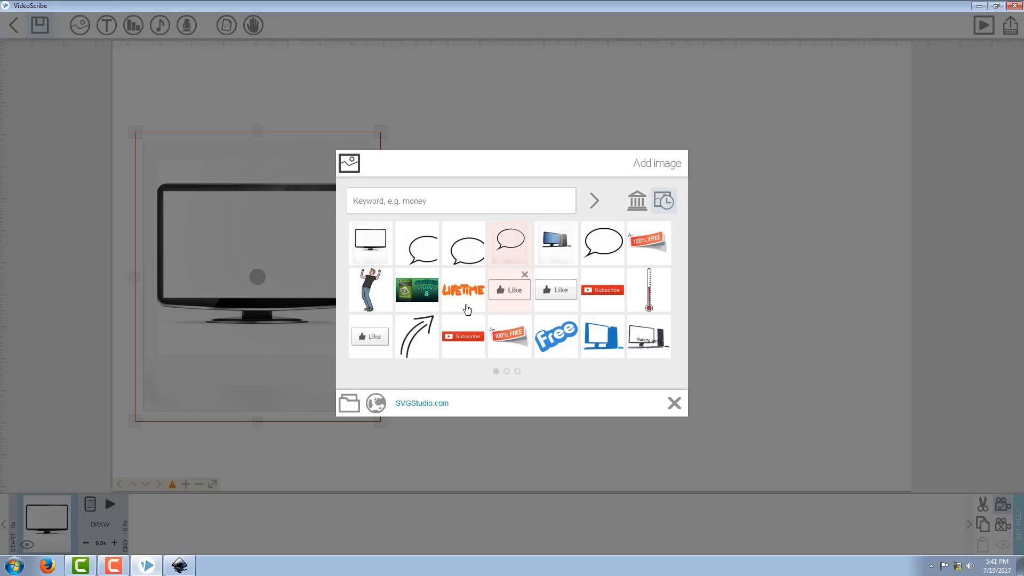
{"action": "left_click", "coordinate": [349, 403]}
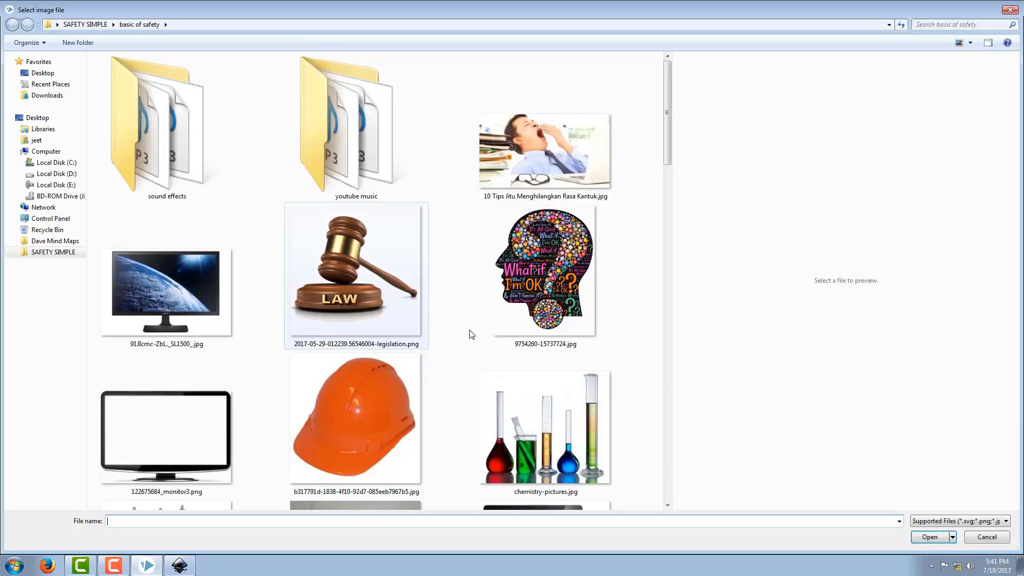
{"action": "mouse_move", "coordinate": [667, 156]}
{"action": "left_mouse_down"}
{"action": "mouse_move", "coordinate": [676, 245]}
{"action": "mouse_move", "coordinate": [635, 258]}
{"action": "left_mouse_up"}
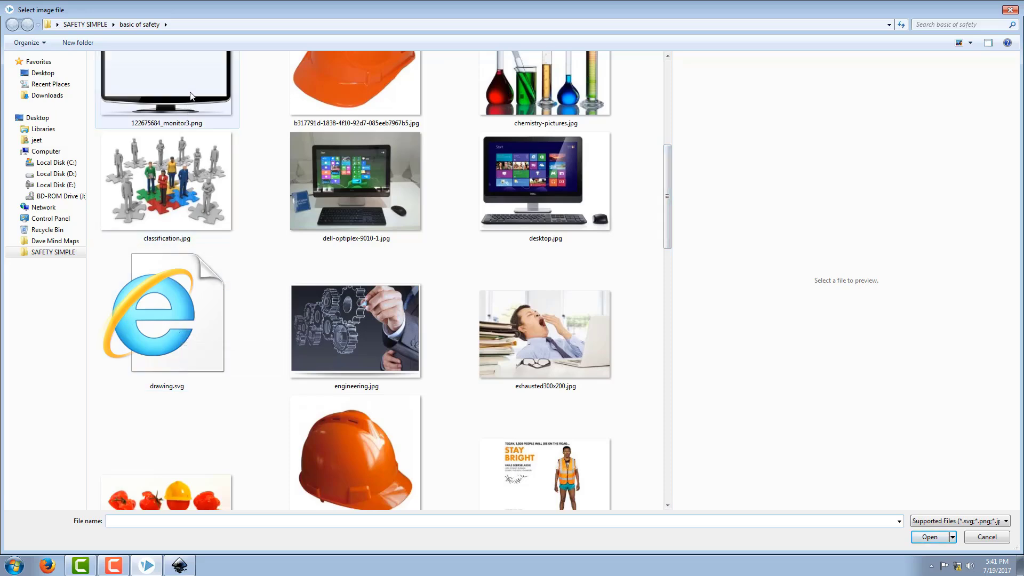
{"action": "left_click", "coordinate": [171, 314]}
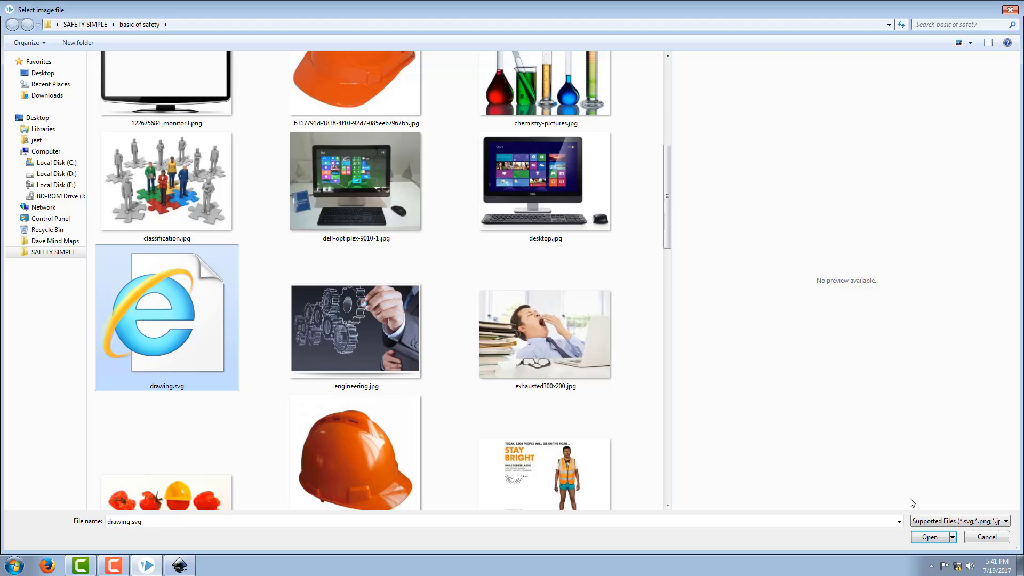
{"action": "left_click", "coordinate": [928, 542]}
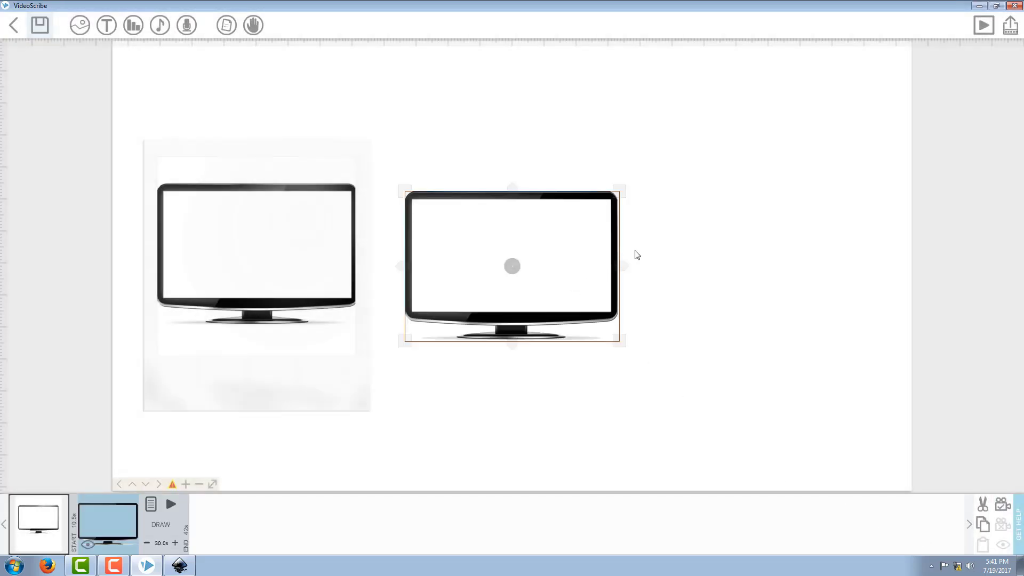
- Drag the SVG monitor further right of the PNG, set the camera, and preview its drawing
{"action": "left_click_drag", "start_coordinate": [538, 202], "coordinate": [676, 180]}
{"action": "left_click", "coordinate": [997, 506]}
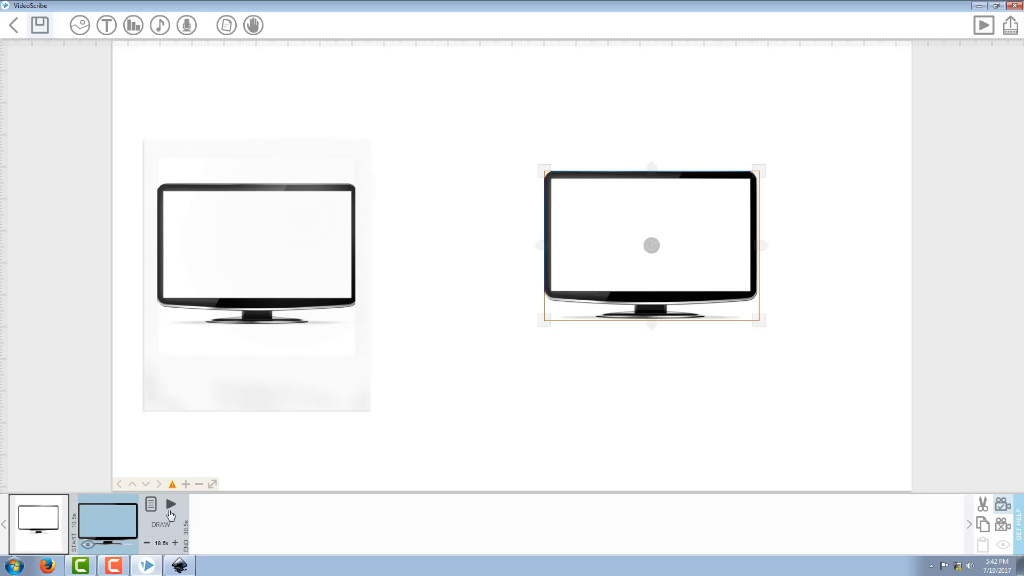
{"action": "left_click", "coordinate": [171, 505]}
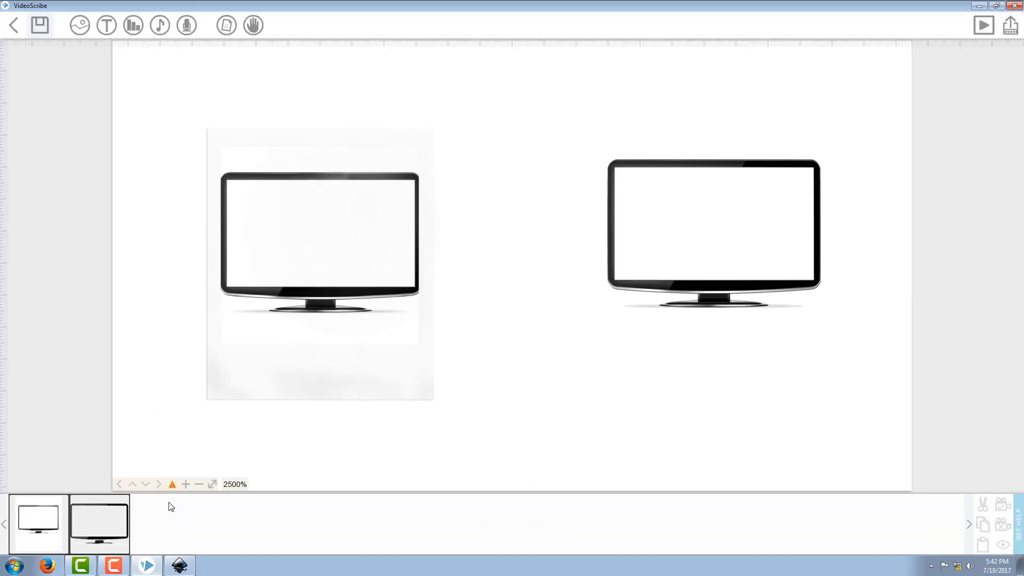
- Select the PNG monitor and play the preview from its timeline entry
{"action": "left_click", "coordinate": [288, 291]}
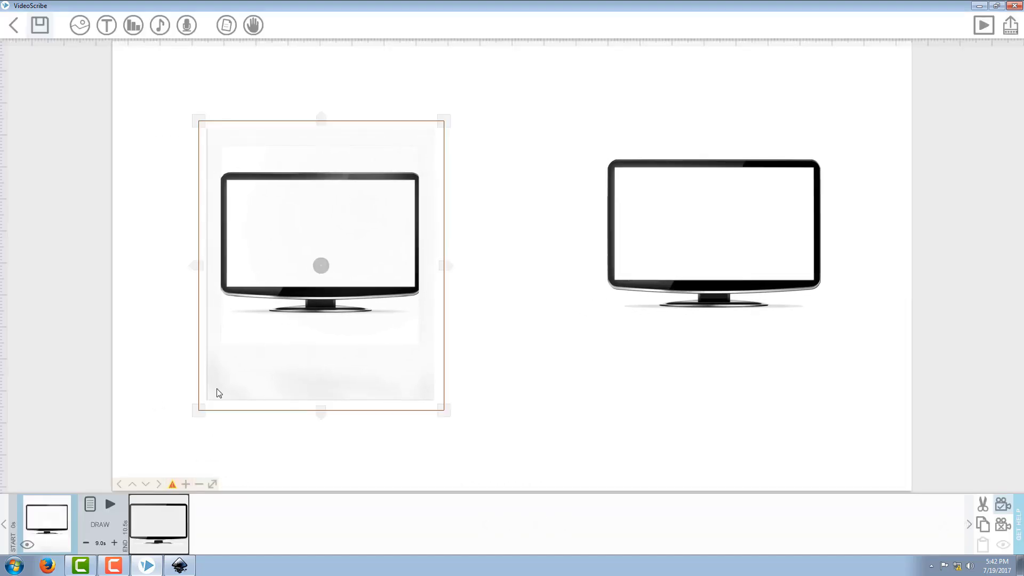
{"action": "left_click", "coordinate": [116, 505]}
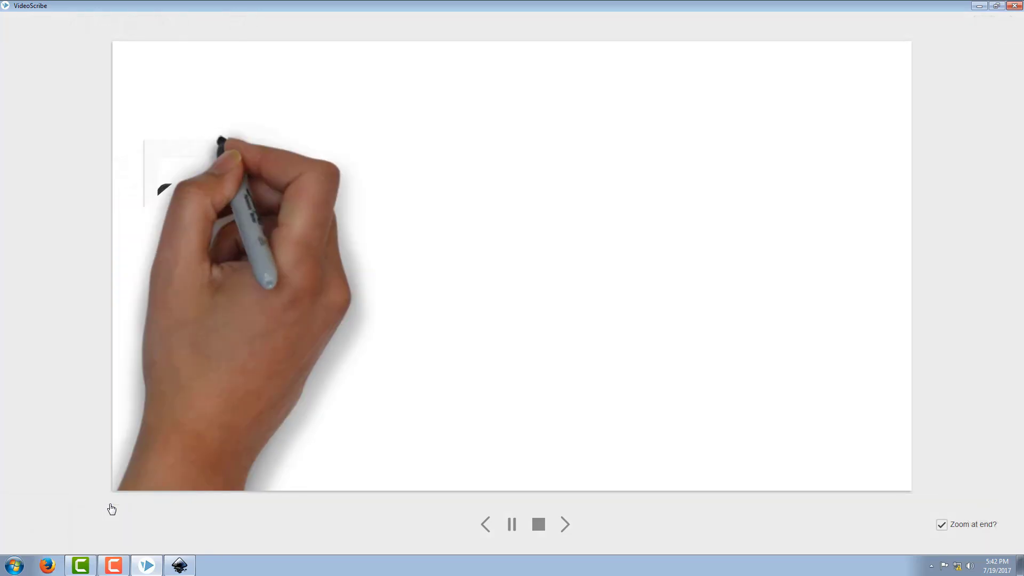